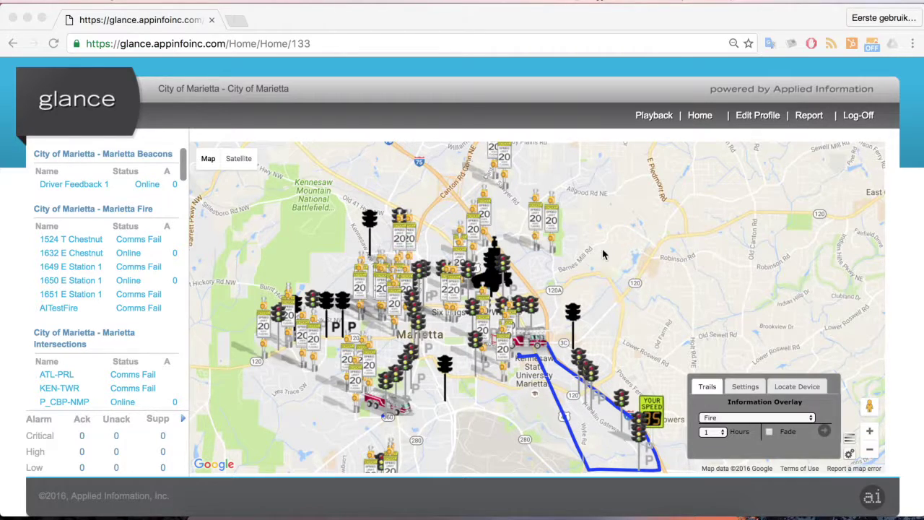
# Pan the map west and zoom in twice near Marietta Middle School and Polk St NW
pyautogui.moveTo(603, 252); pyautogui.dragTo(653, 253)
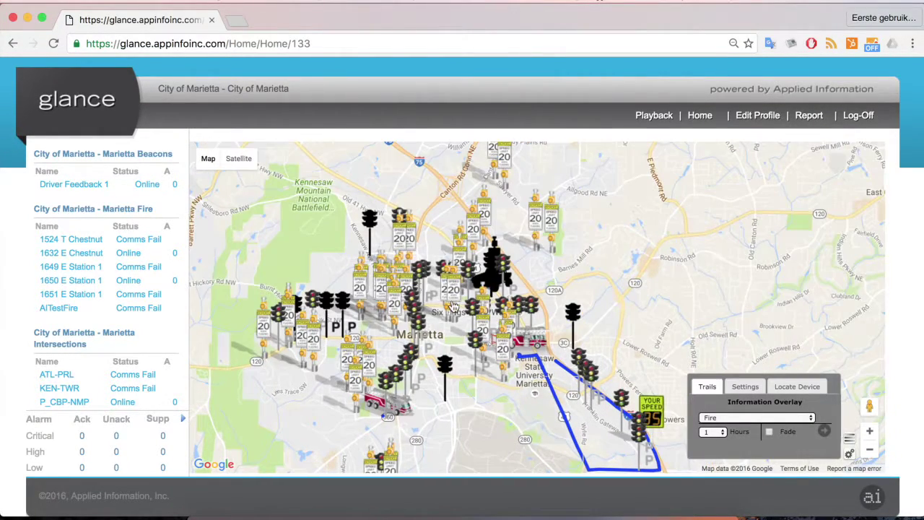
pyautogui.moveTo(642, 258); pyautogui.dragTo(720, 258)
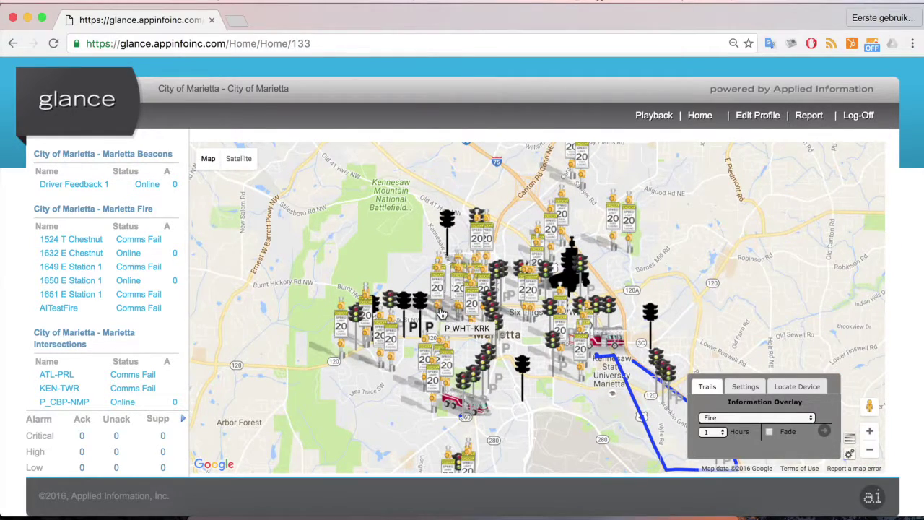
pyautogui.scroll(1, 442, 314)
pyautogui.scroll(1, 444, 327)
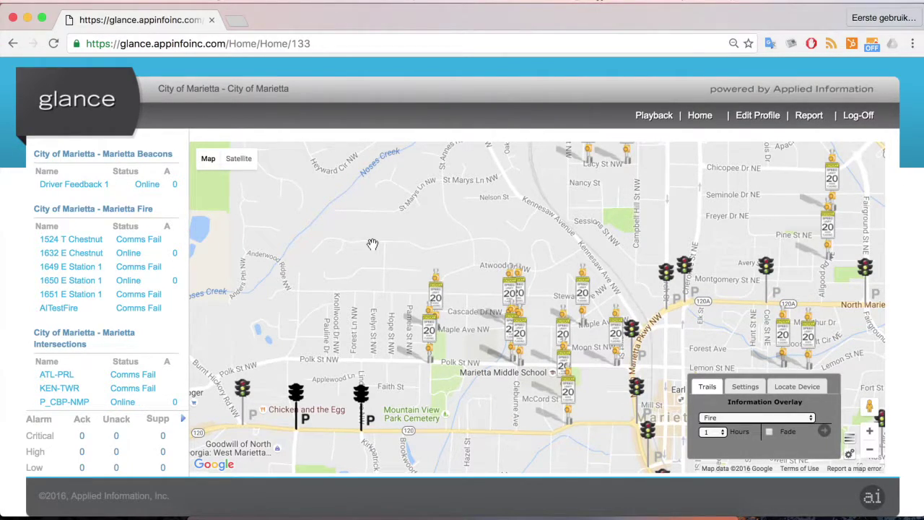
# Switch to Satellite view and zoom in on the beacons along Maple Ave NW and Cascade Dr NW
pyautogui.click(237, 160)
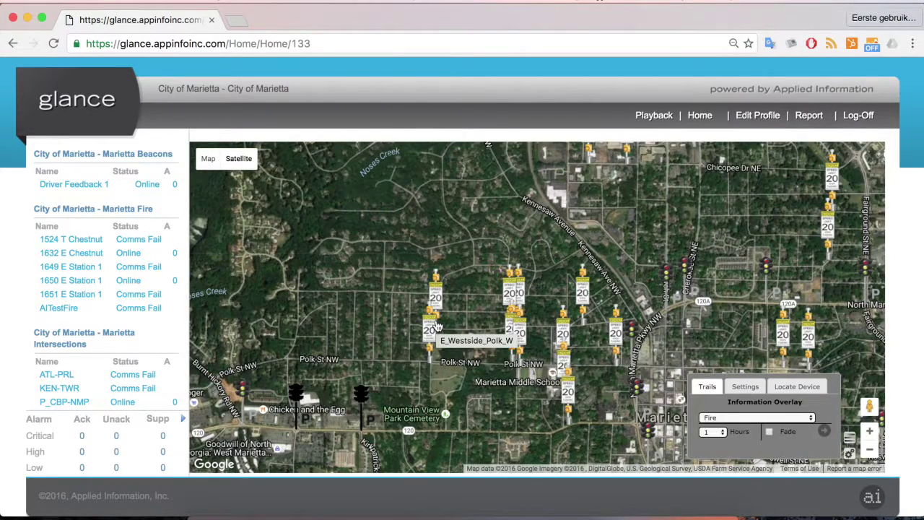
pyautogui.scroll(1, 437, 327)
pyautogui.scroll(2, 436, 327)
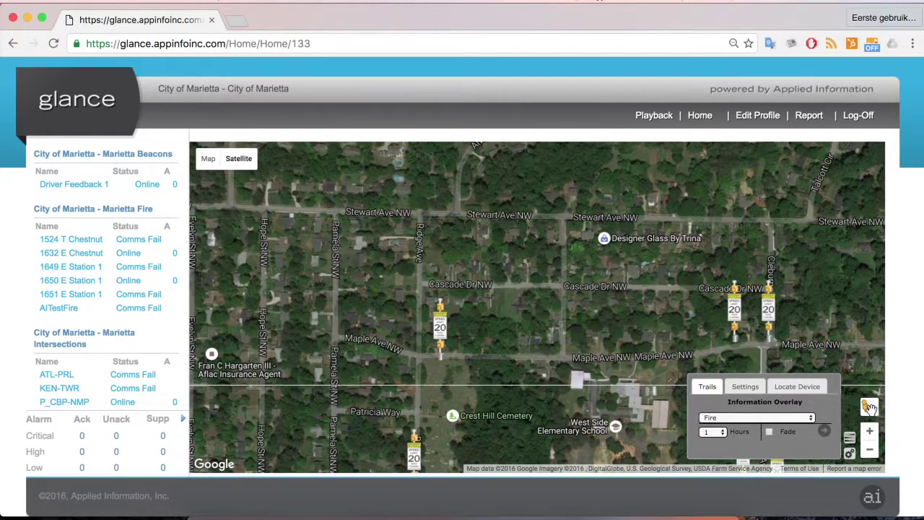
pyautogui.moveTo(869, 406); pyautogui.dragTo(419, 345)
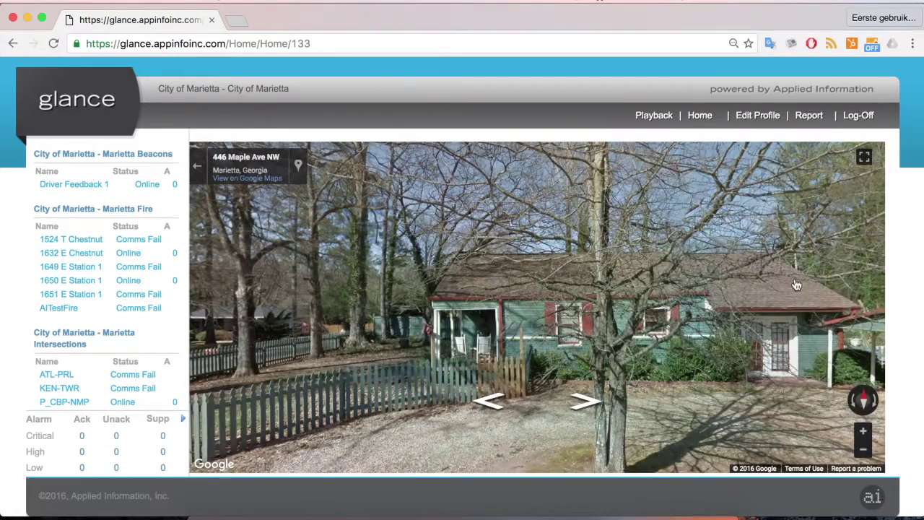
pyautogui.moveTo(800, 283); pyautogui.dragTo(466, 264)
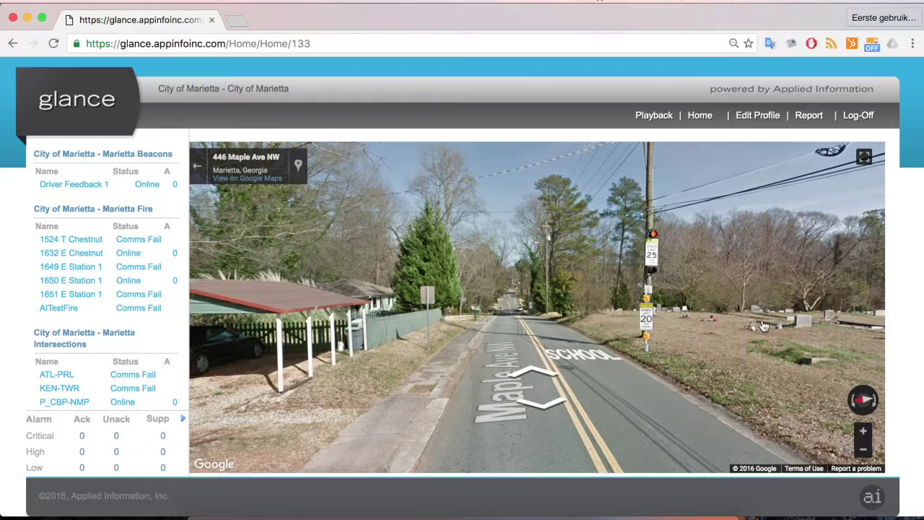
pyautogui.moveTo(761, 327); pyautogui.dragTo(651, 319)
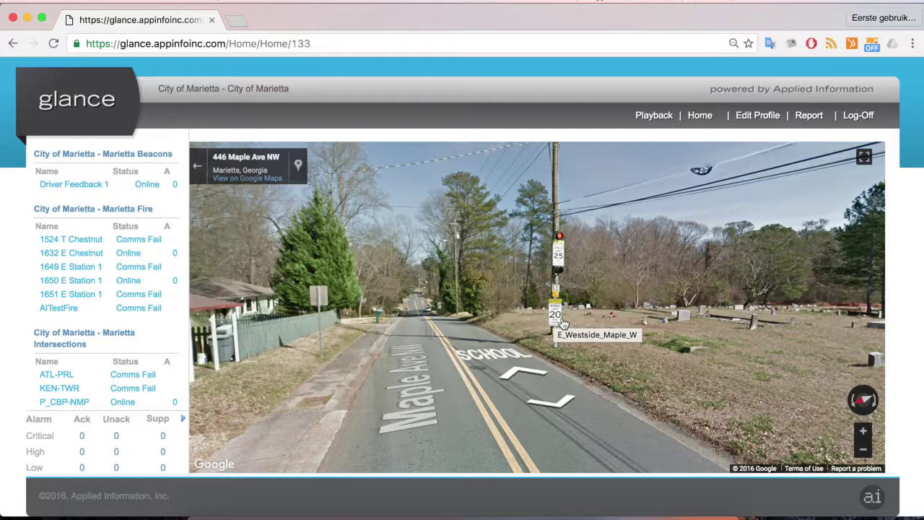
# Exit Street View, return to the road map, and zoom out to central Marietta
pyautogui.click(200, 169)
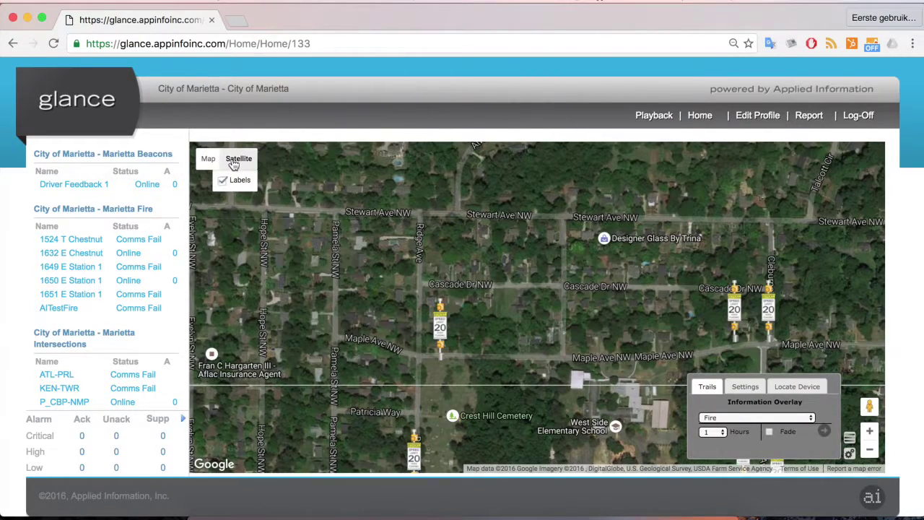
pyautogui.click(206, 160)
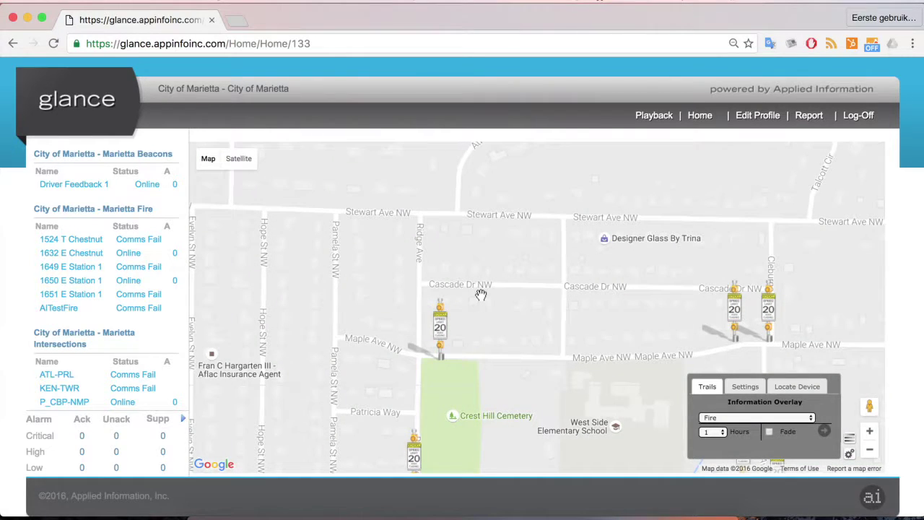
pyautogui.scroll(-2, 481, 296)
pyautogui.scroll(-2, 487, 299)
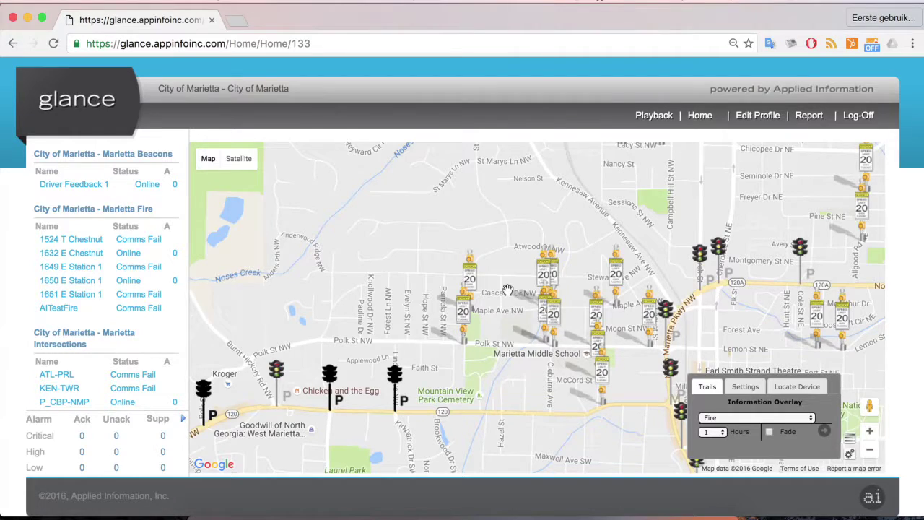
pyautogui.scroll(-2, 509, 289)
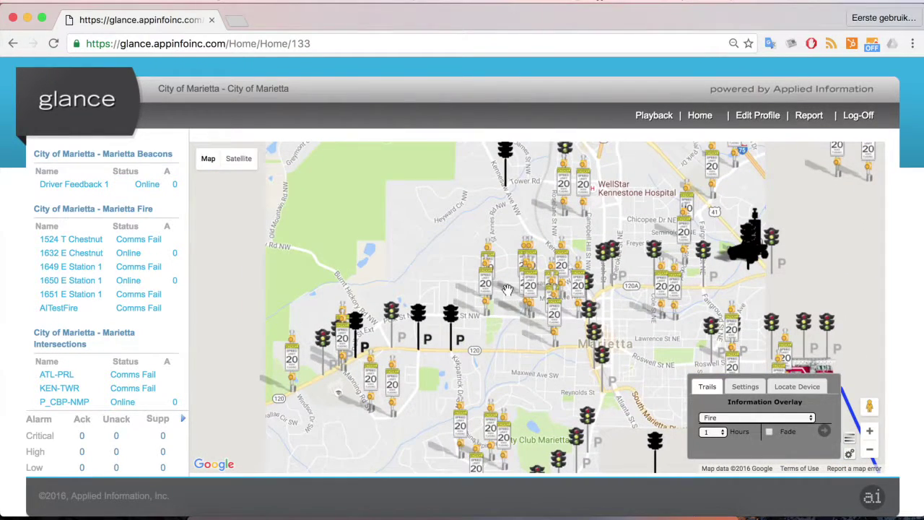
pyautogui.scroll(-2, 509, 290)
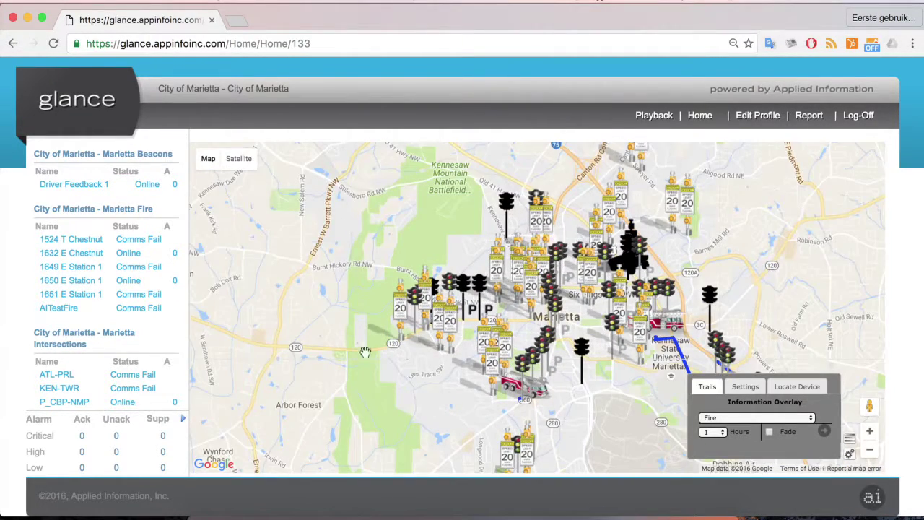
# Pan around the city and zoom in near the E_Westside_Polk_W marker on Maple Ave NW
pyautogui.moveTo(823, 261); pyautogui.dragTo(696, 260)
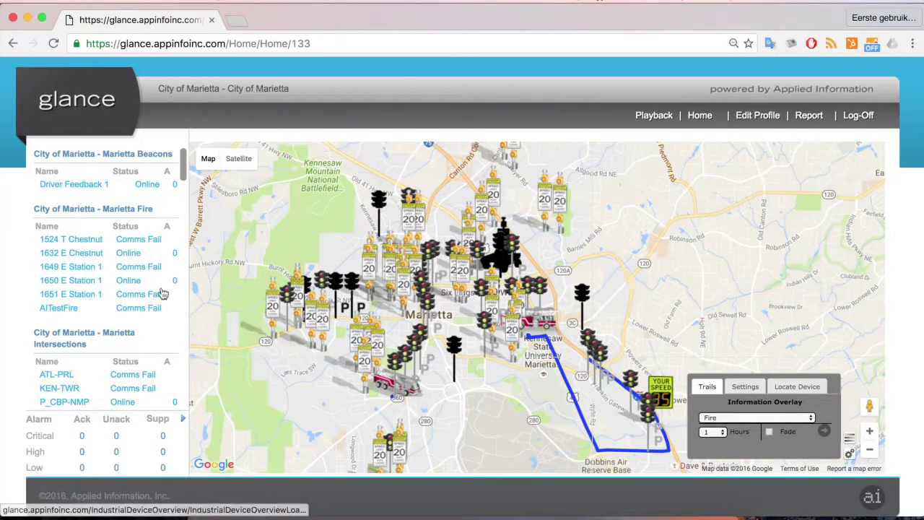
pyautogui.moveTo(323, 208); pyautogui.dragTo(375, 216)
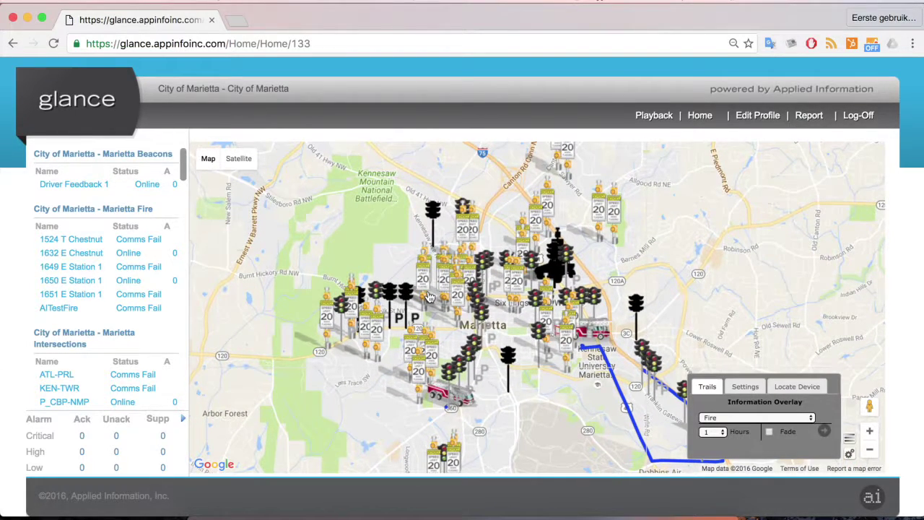
pyautogui.scroll(2, 429, 297)
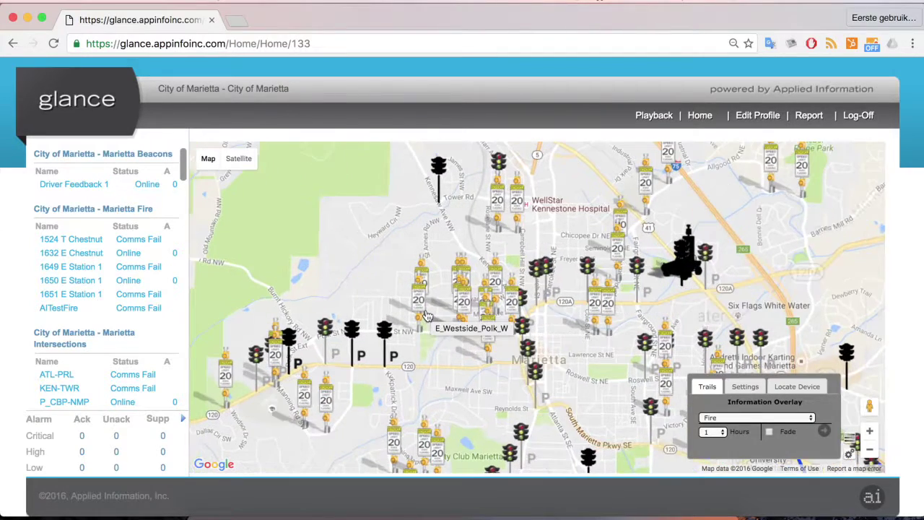
pyautogui.scroll(1, 443, 308)
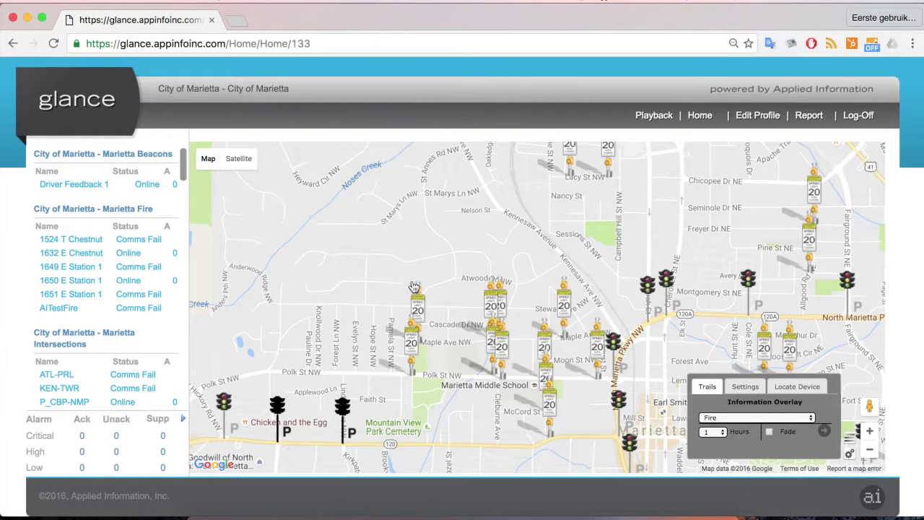
# Review E_Westside_Maple_W's status card (AC 121.0, battery 14.3, door closed) and close it
pyautogui.click(414, 288)
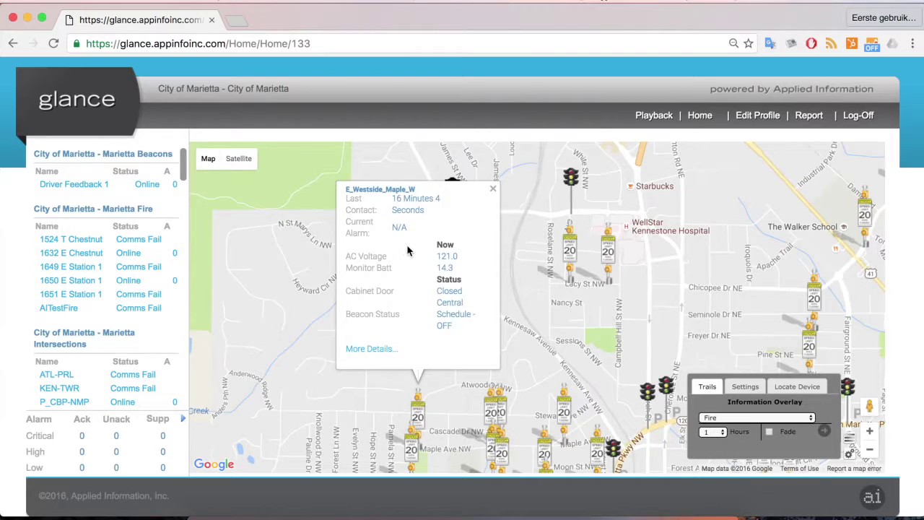
pyautogui.click(493, 189)
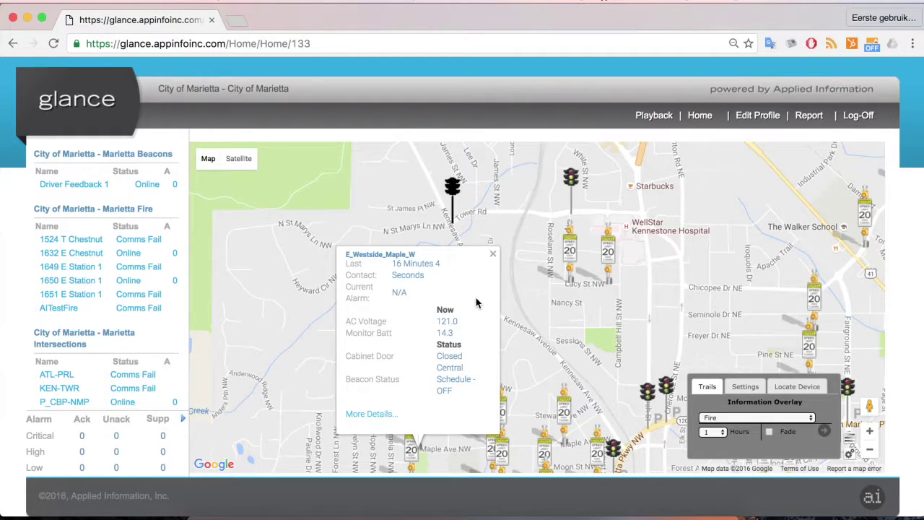
pyautogui.click(493, 257)
# Zoom out two levels and pan east to the blue Fire trail southeast of Marietta
pyautogui.moveTo(491, 320); pyautogui.dragTo(389, 205)
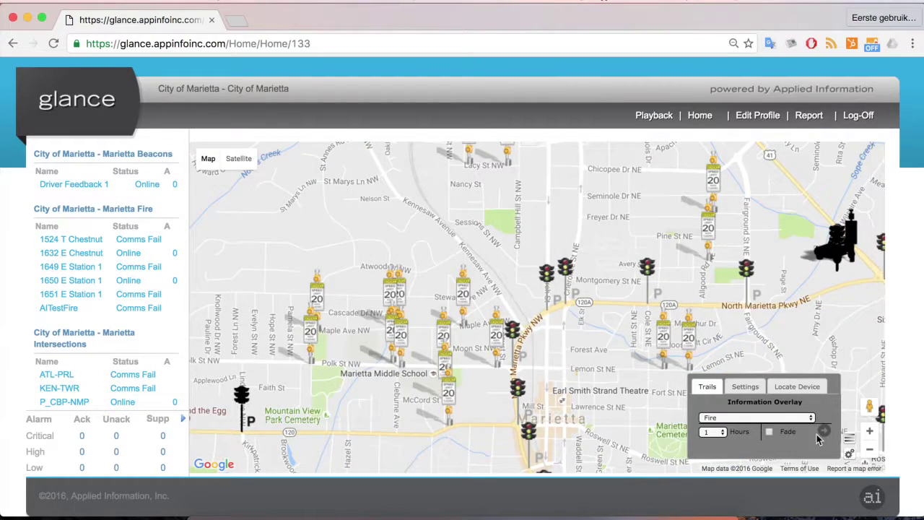
pyautogui.click(871, 451)
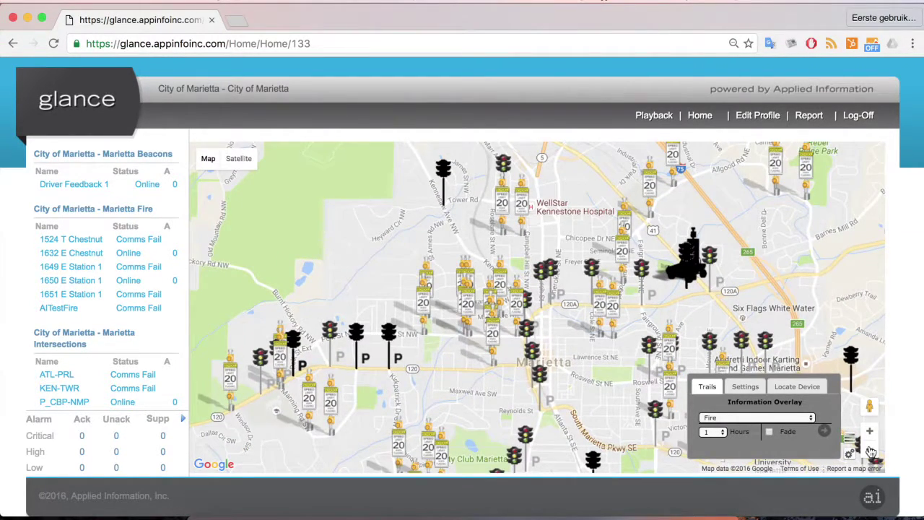
pyautogui.click(871, 451)
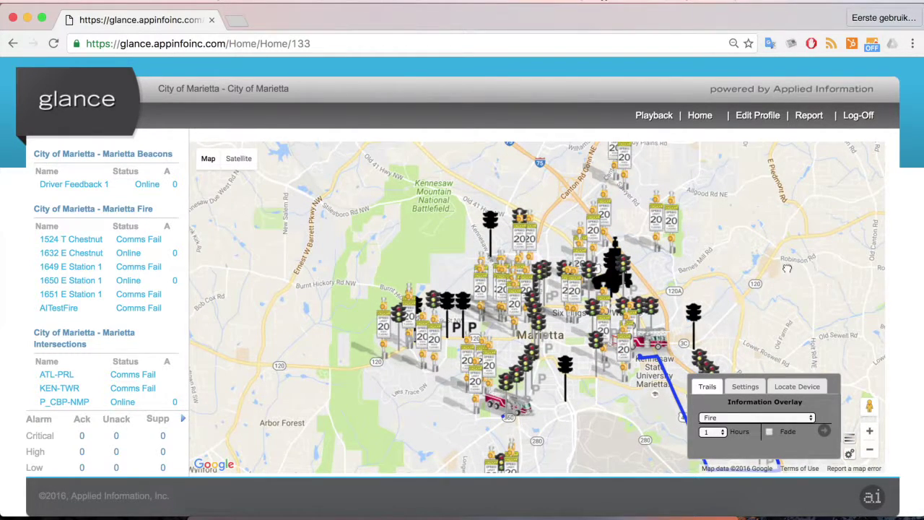
pyautogui.moveTo(792, 271); pyautogui.dragTo(653, 219)
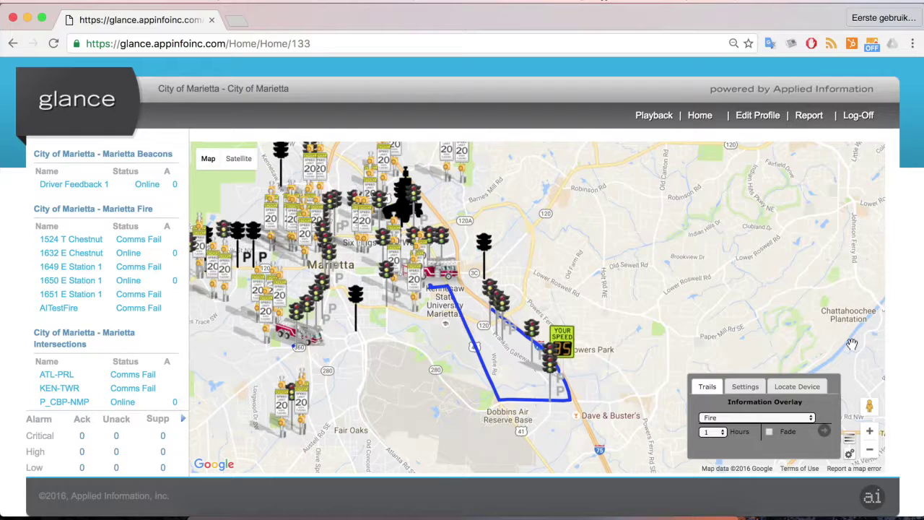
pyautogui.click(852, 443)
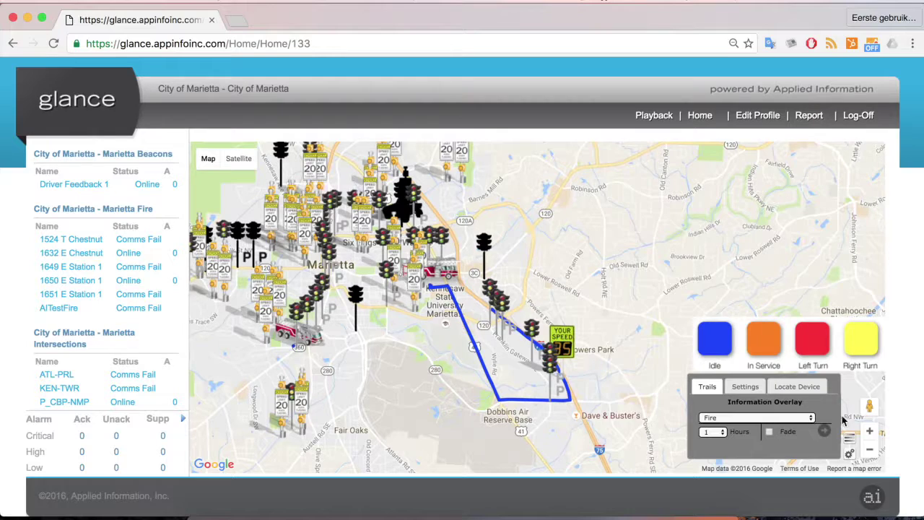
pyautogui.click(853, 439)
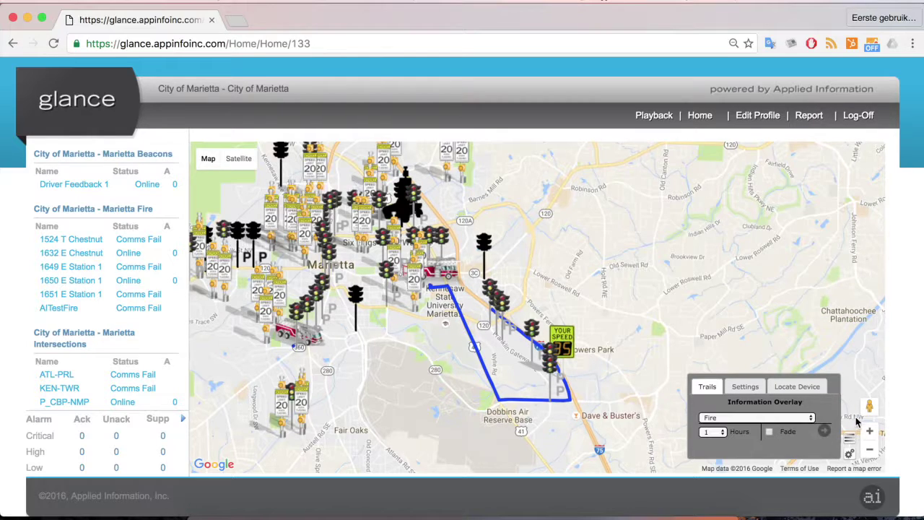
# Set the Trails Hours dropdown to 4 and submit
pyautogui.click(723, 431)
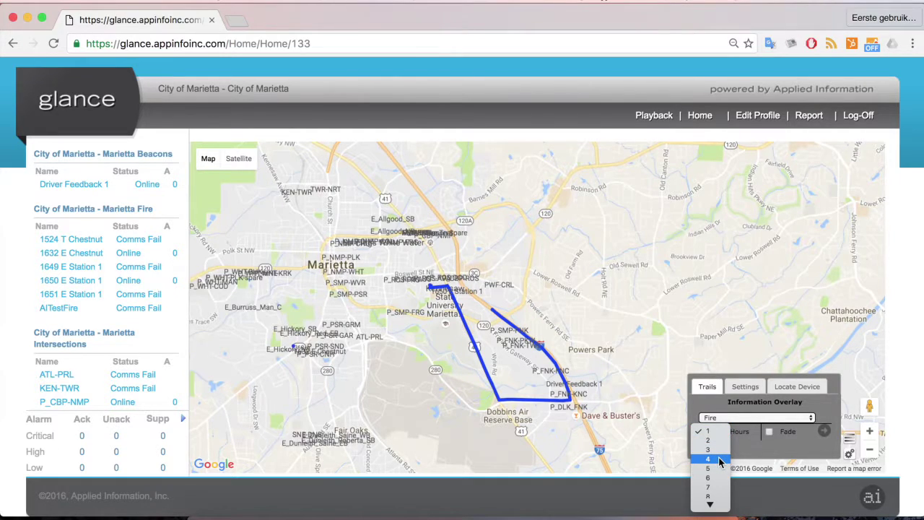
pyautogui.click(719, 460)
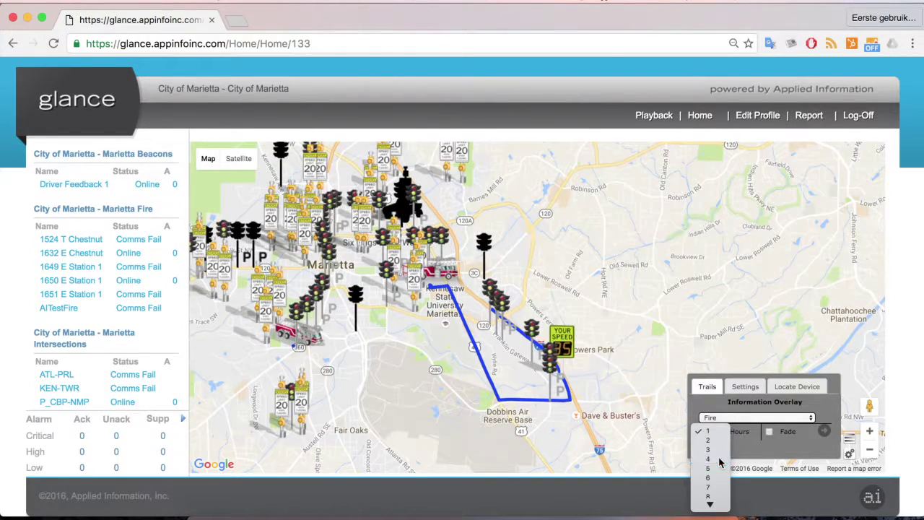
pyautogui.click(825, 433)
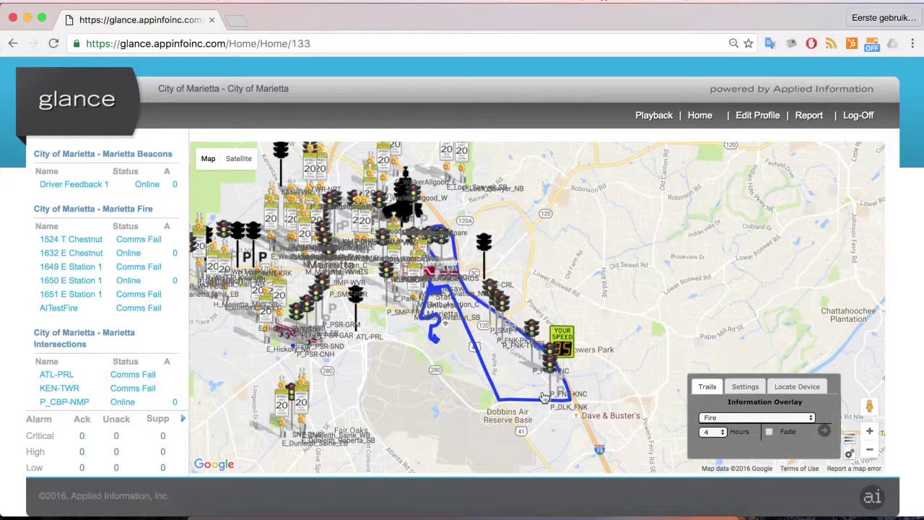
# In Settings, toggle Show Device Name on and off, then preview Show Traffic and switch it off
pyautogui.click(746, 388)
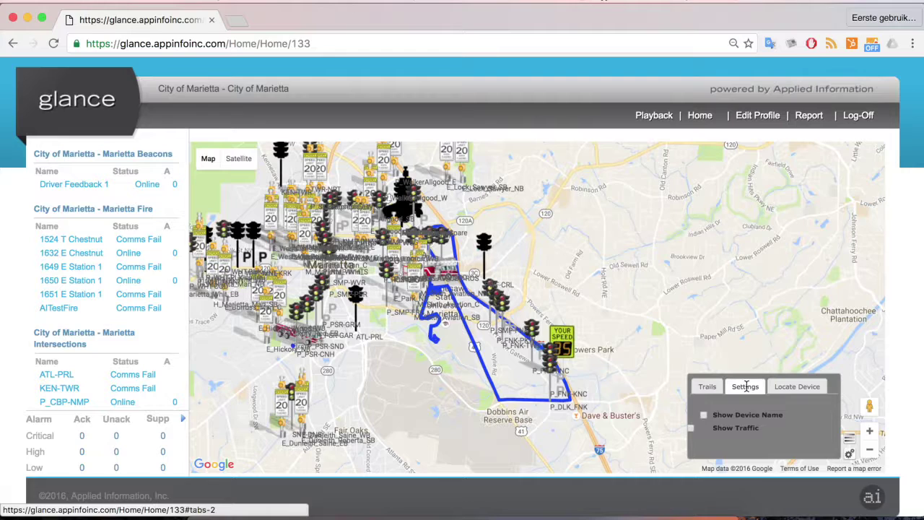
pyautogui.click(704, 416)
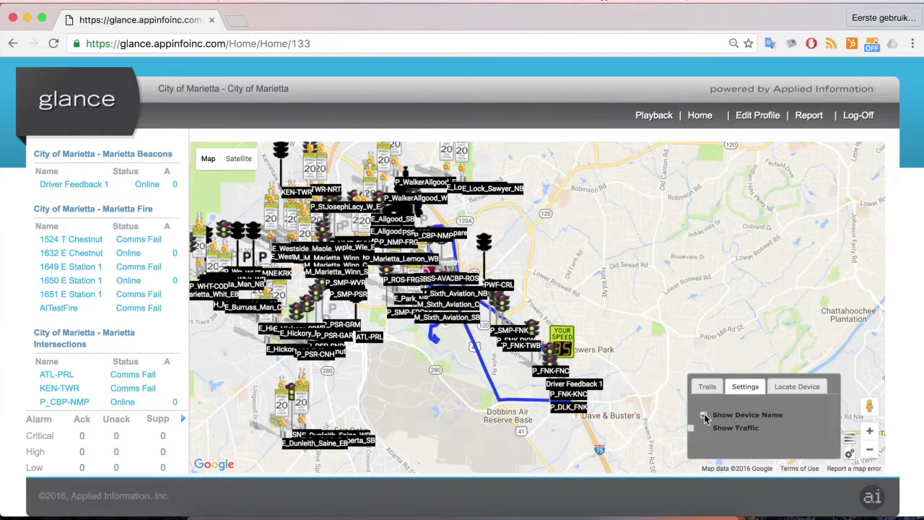
pyautogui.click(704, 417)
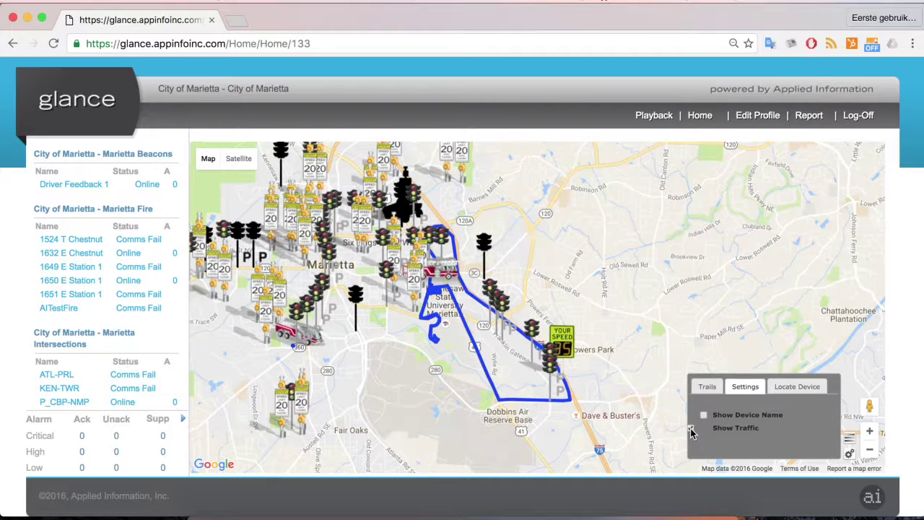
pyautogui.click(691, 428)
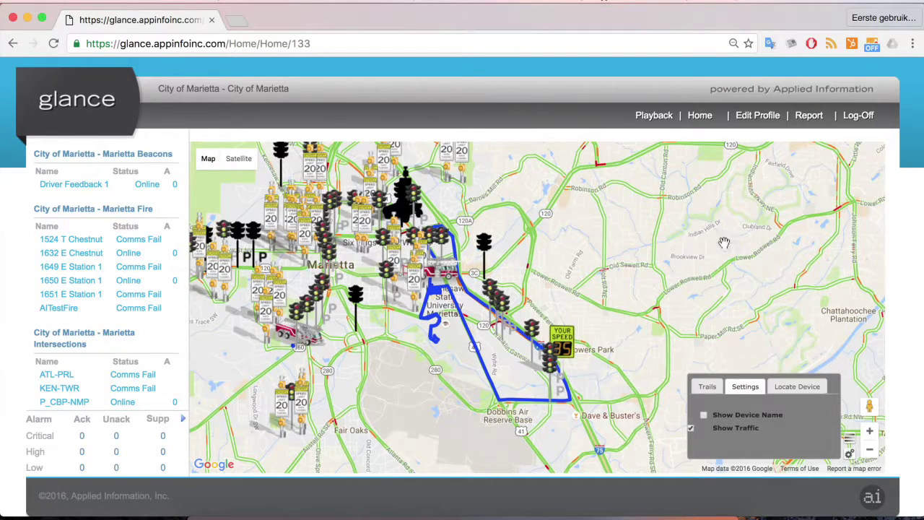
pyautogui.moveTo(664, 237); pyautogui.dragTo(721, 235)
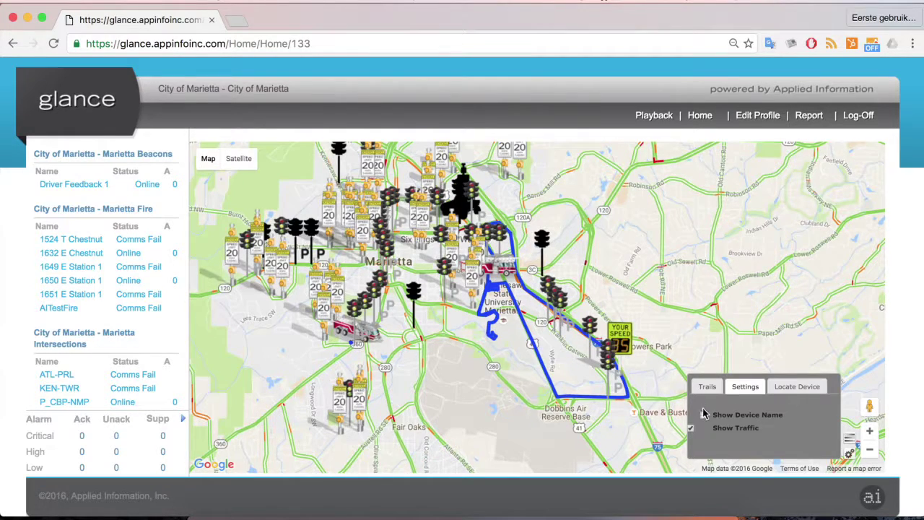
pyautogui.click(691, 429)
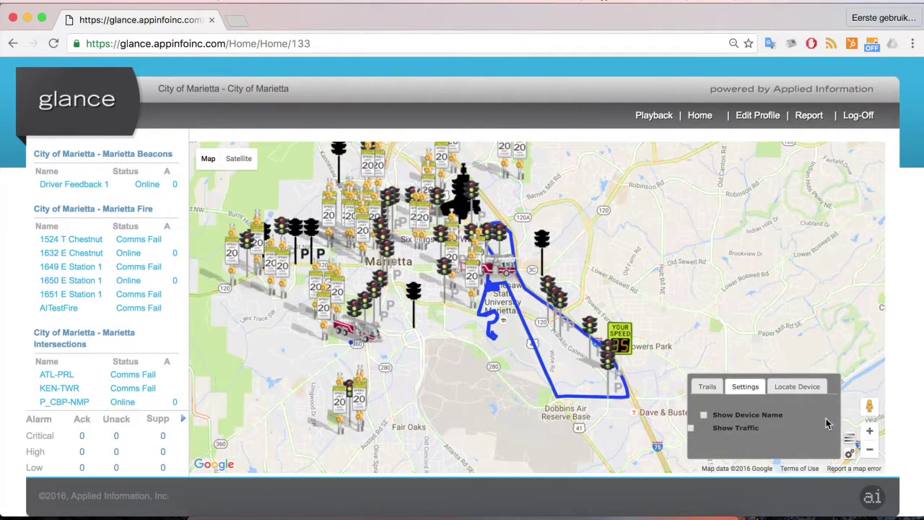
# Choose Driver Feedback 1 in the Locate Device tab and jump the map to it
pyautogui.click(807, 389)
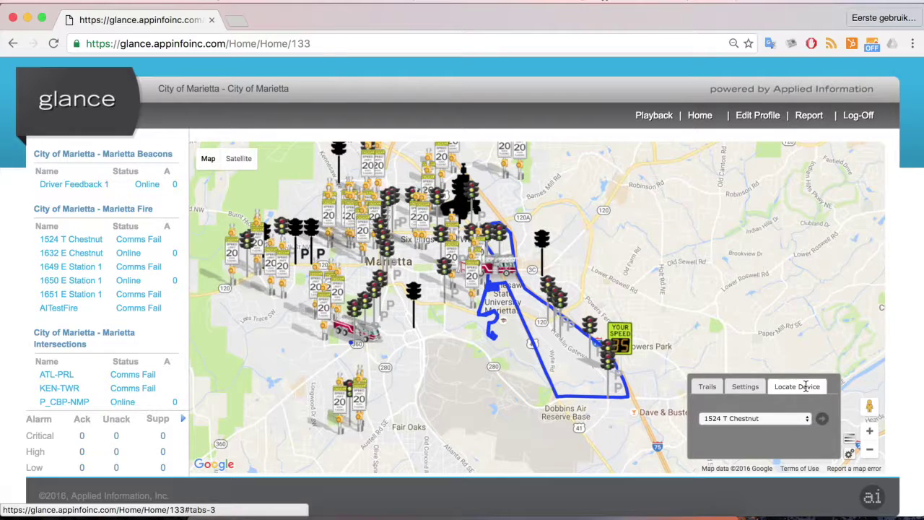
pyautogui.click(798, 419)
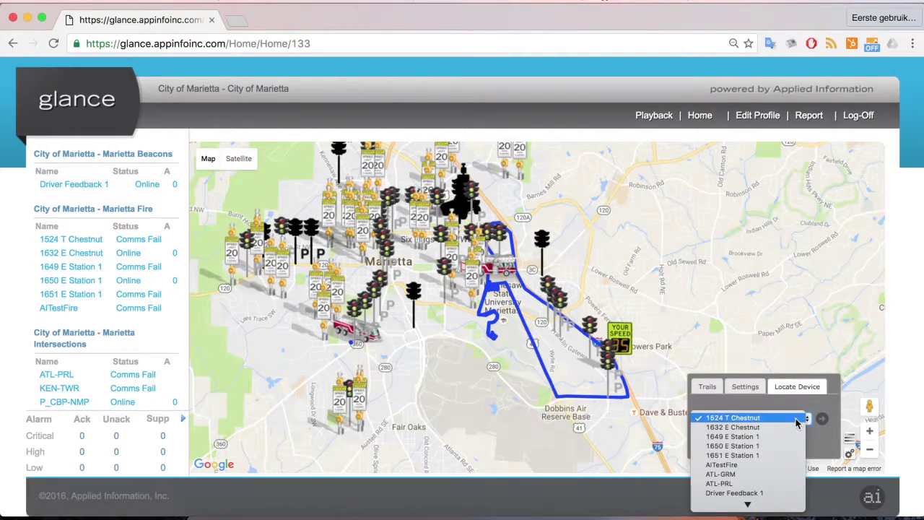
pyautogui.scroll(-3, 780, 446)
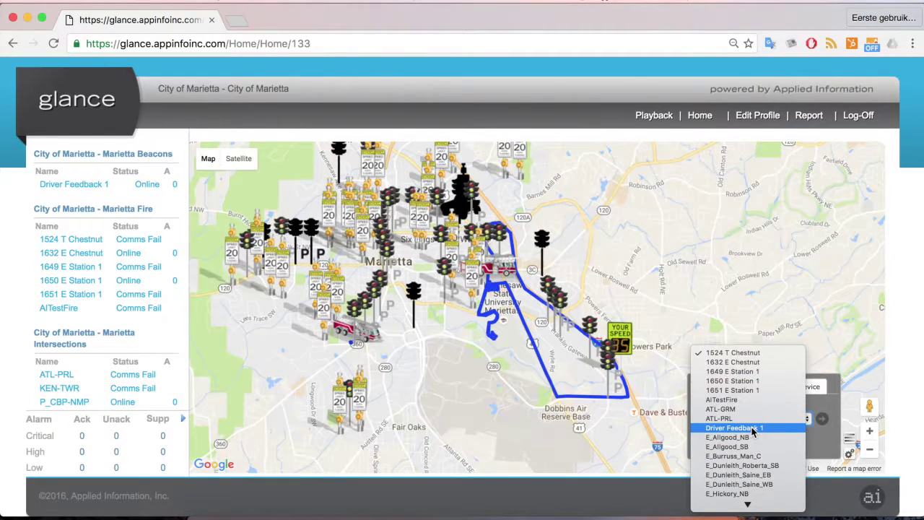
pyautogui.click(748, 428)
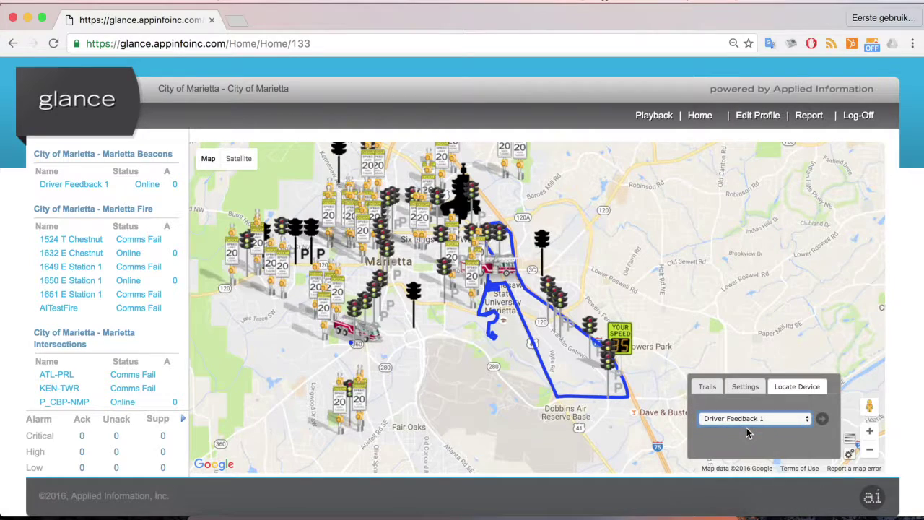
pyautogui.click(824, 421)
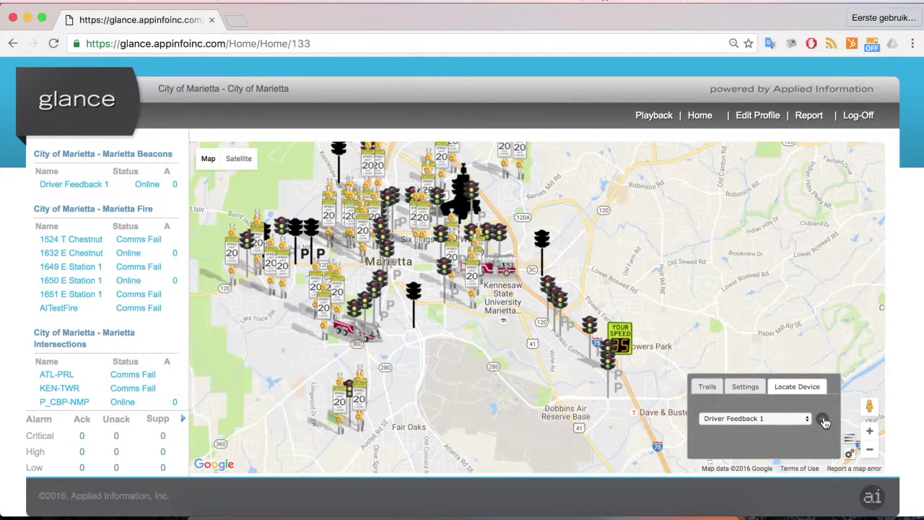